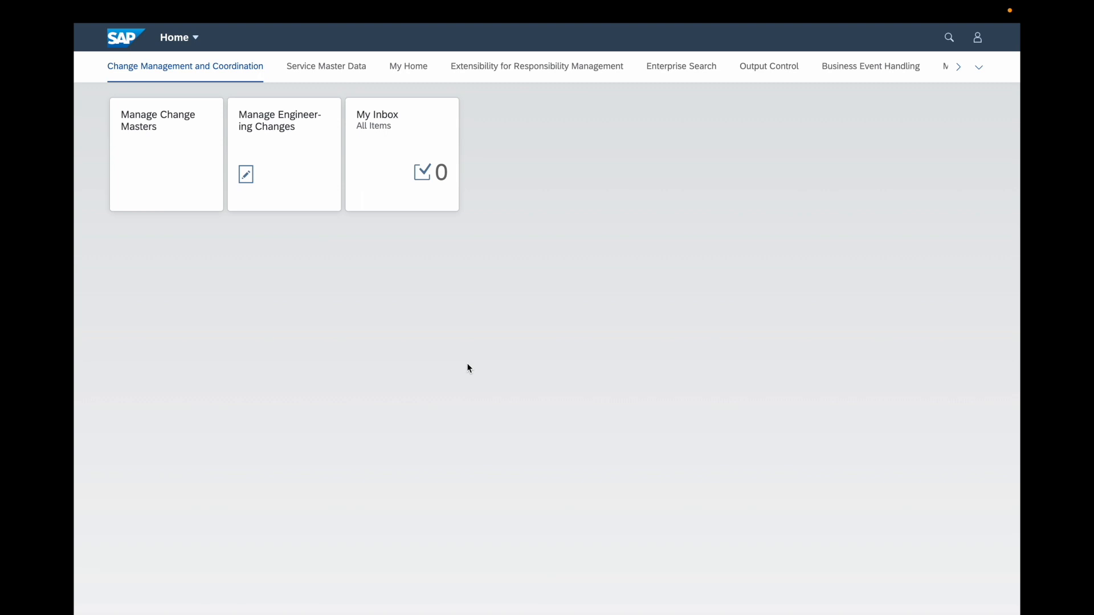
Step: Search the launchpad for "production version"
left_click(950, 39)
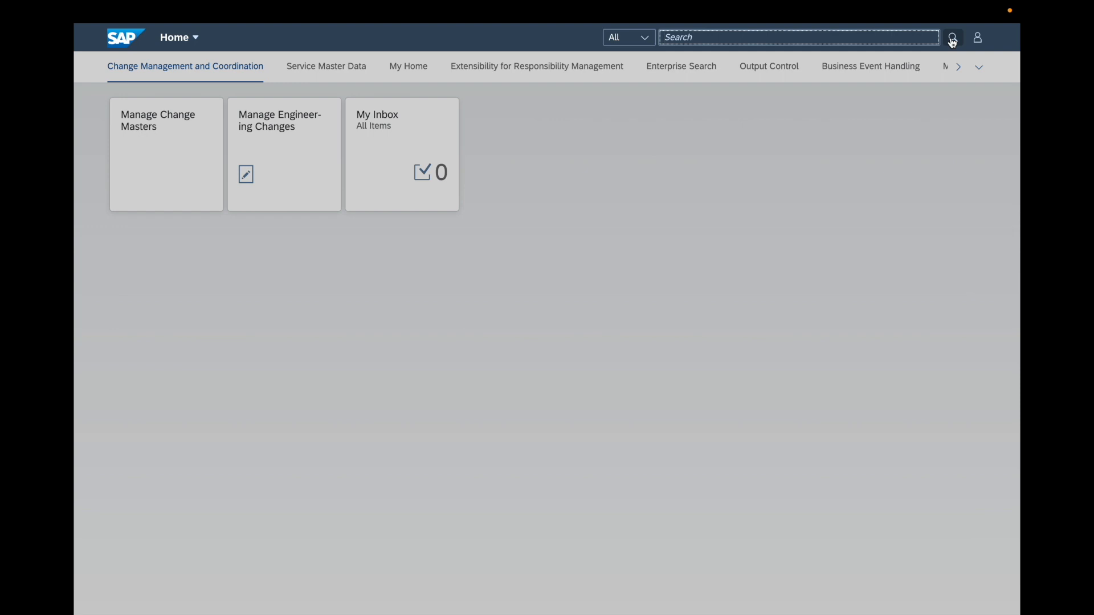
type("producti")
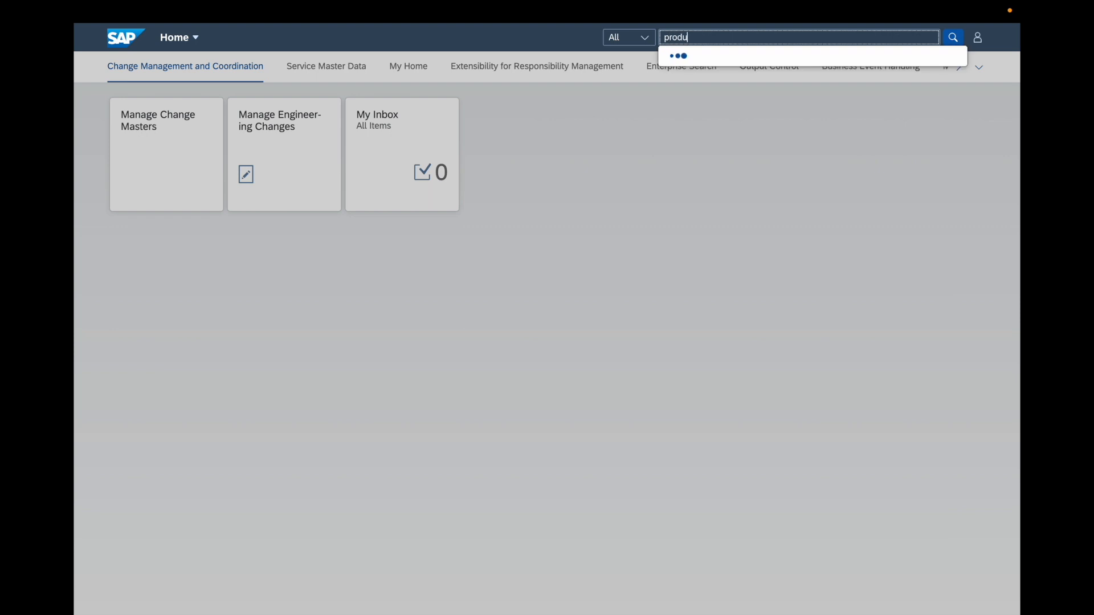
type("on version")
key("Return")
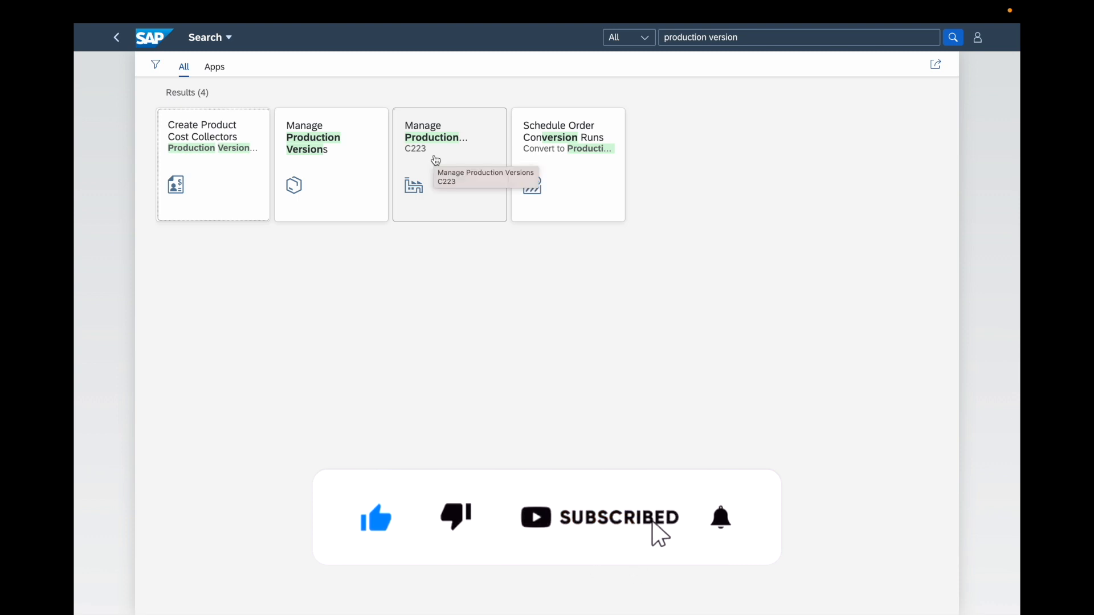
Step: View the C223 variant of the Manage Production Versions app and return to the search results
left_click(436, 160)
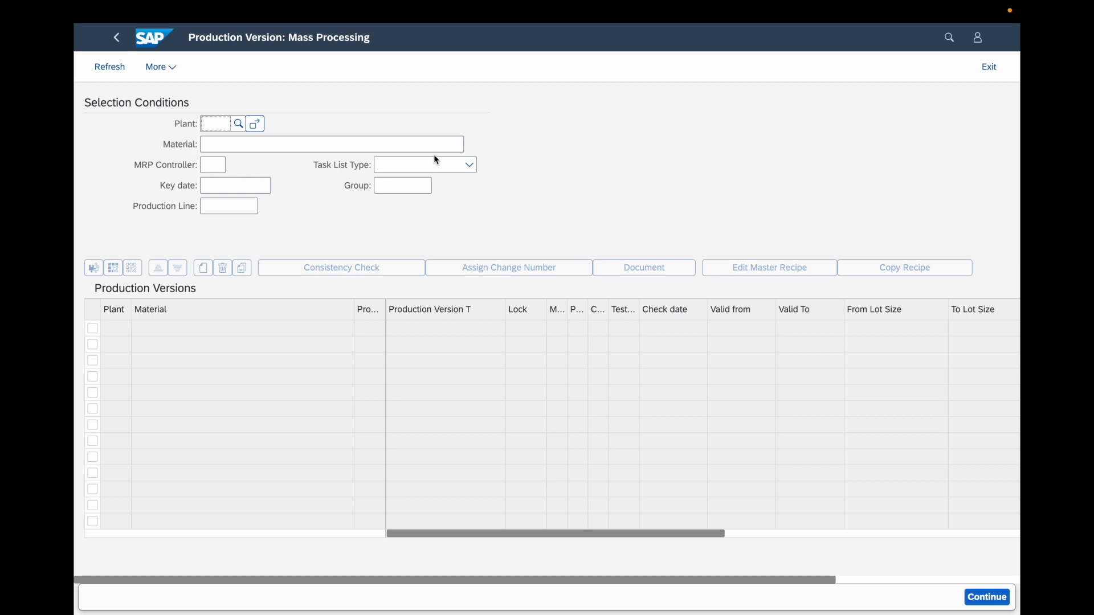
left_click(120, 41)
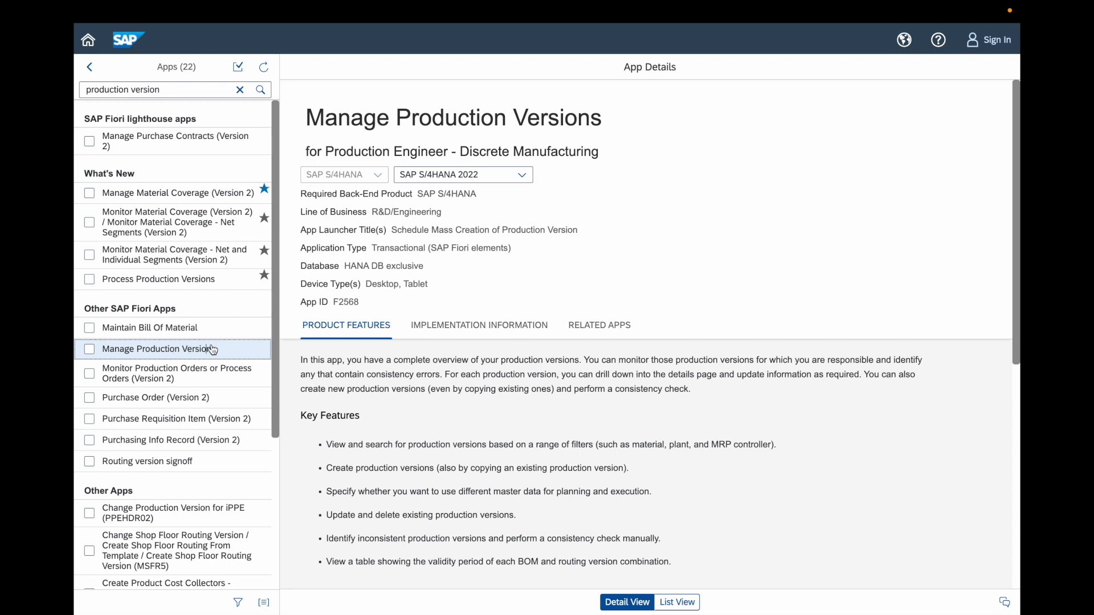
Step: In the SAP Fiori app library, examine the available releases, key features and implementation information of the Manage Production Versions app
left_click(524, 176)
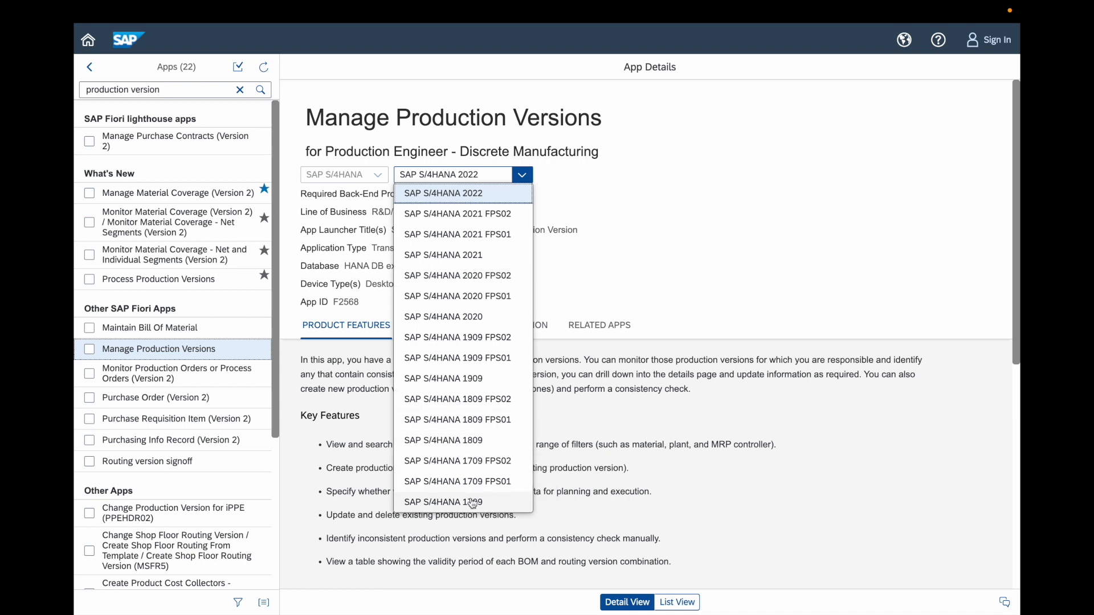
left_click(516, 181)
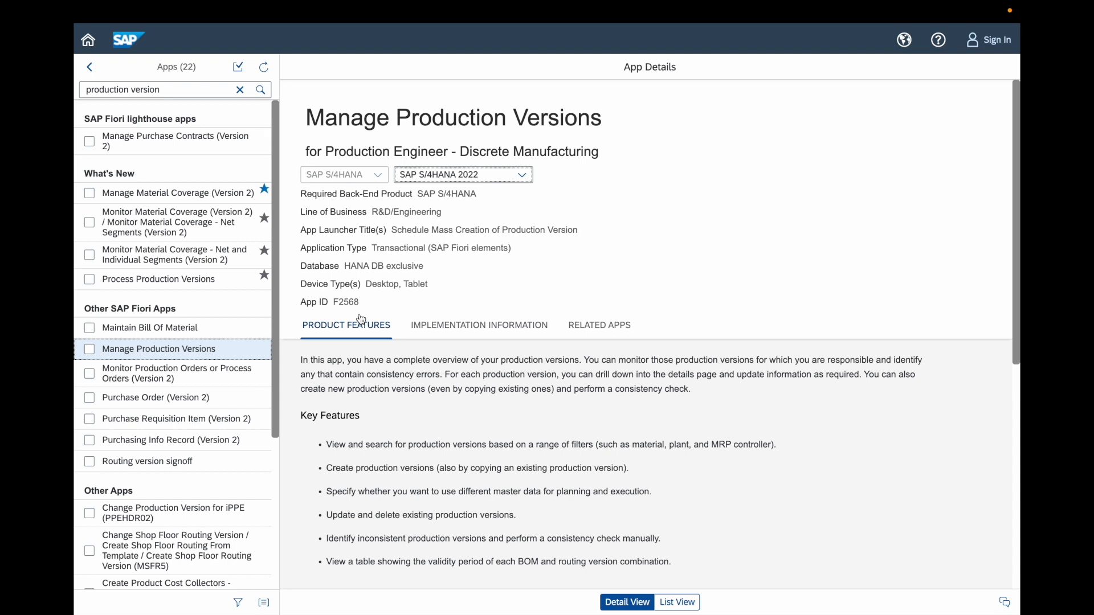
scroll(448, 463, "down", 3)
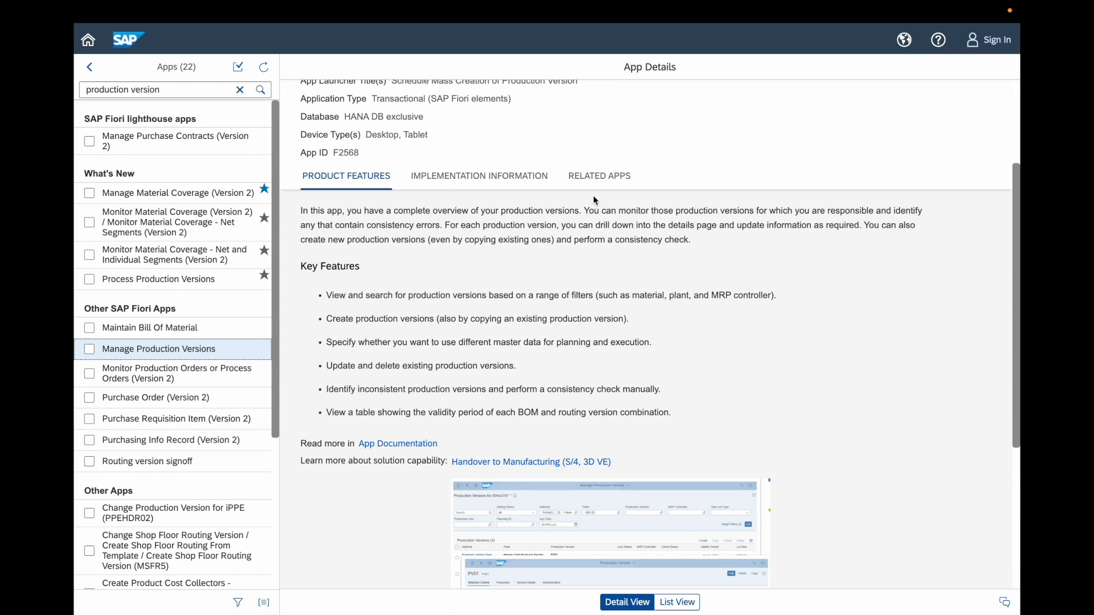
scroll(603, 377, "down", 3)
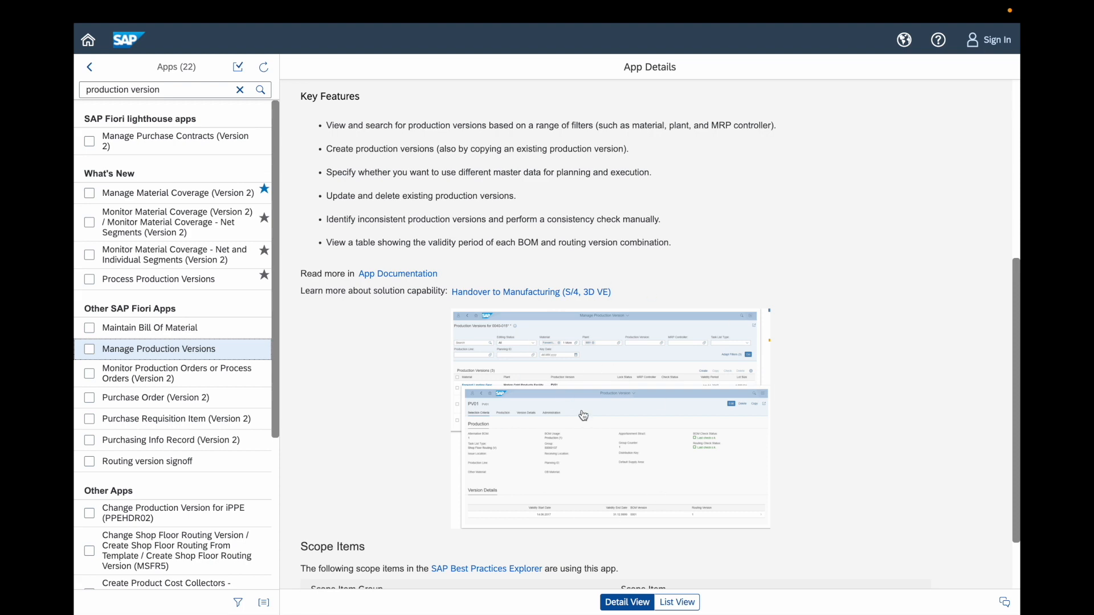
scroll(462, 362, "up", 6)
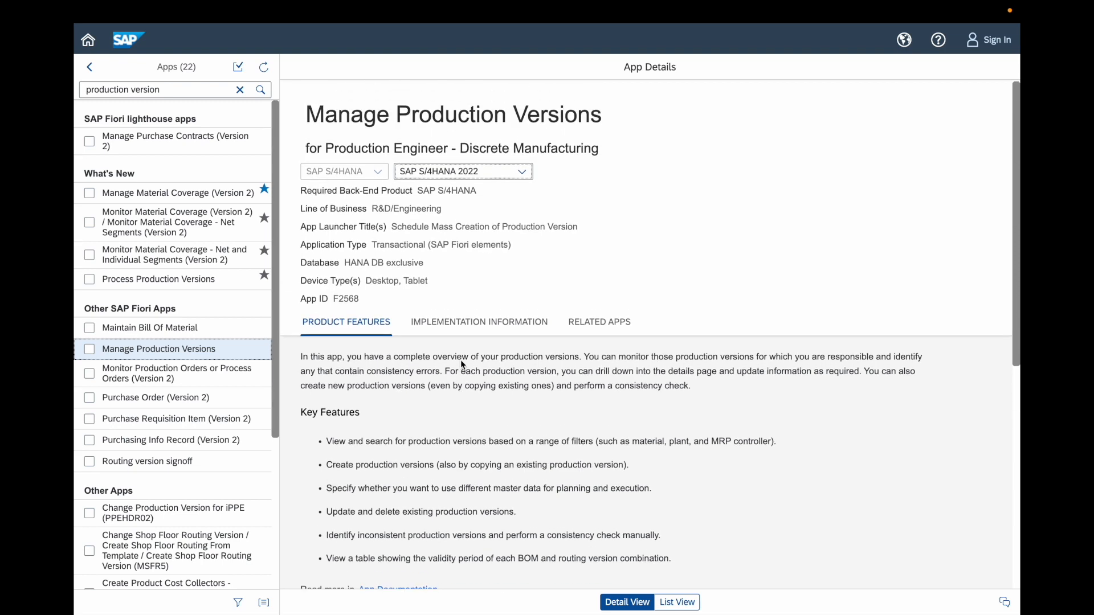
left_click(481, 331)
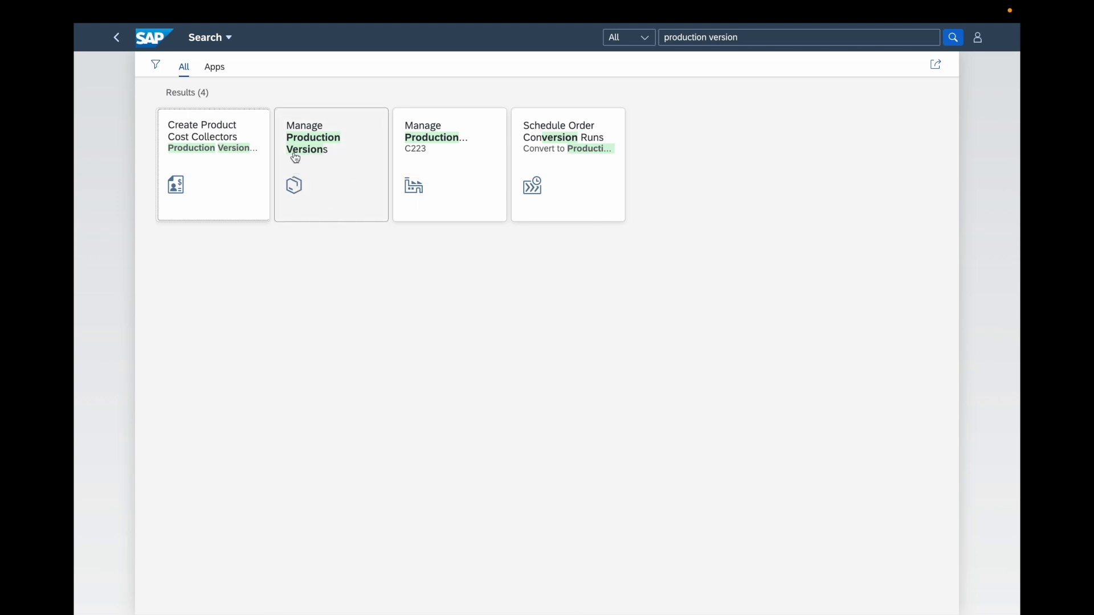
Step: Open the Fiori Manage Production Versions app from the launchpad search results and review which filters can be adapted, leaving them as they are
left_click(328, 169)
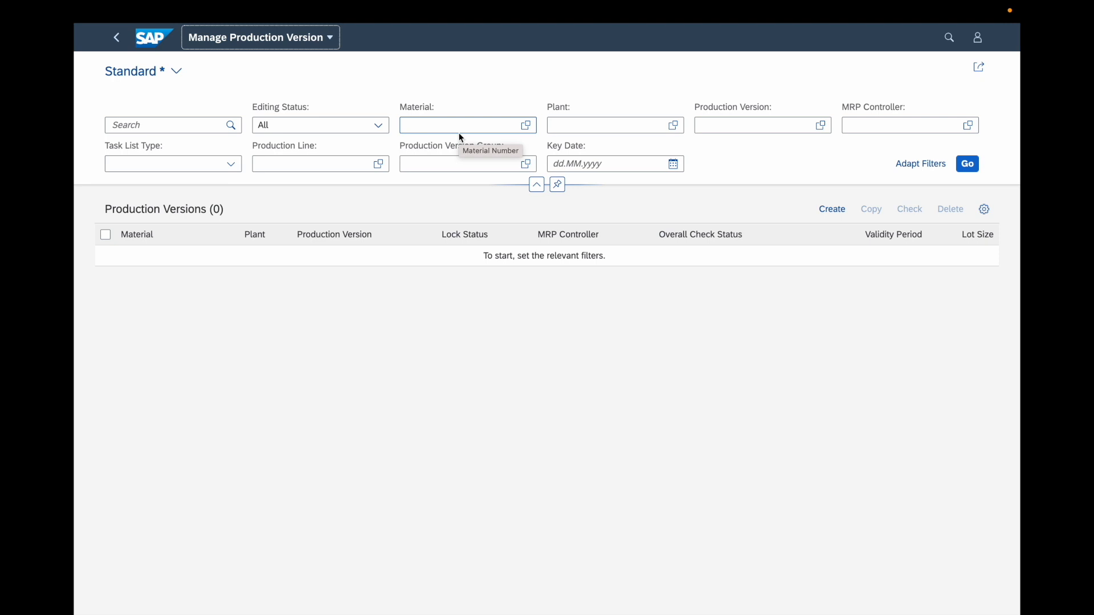
left_click(913, 168)
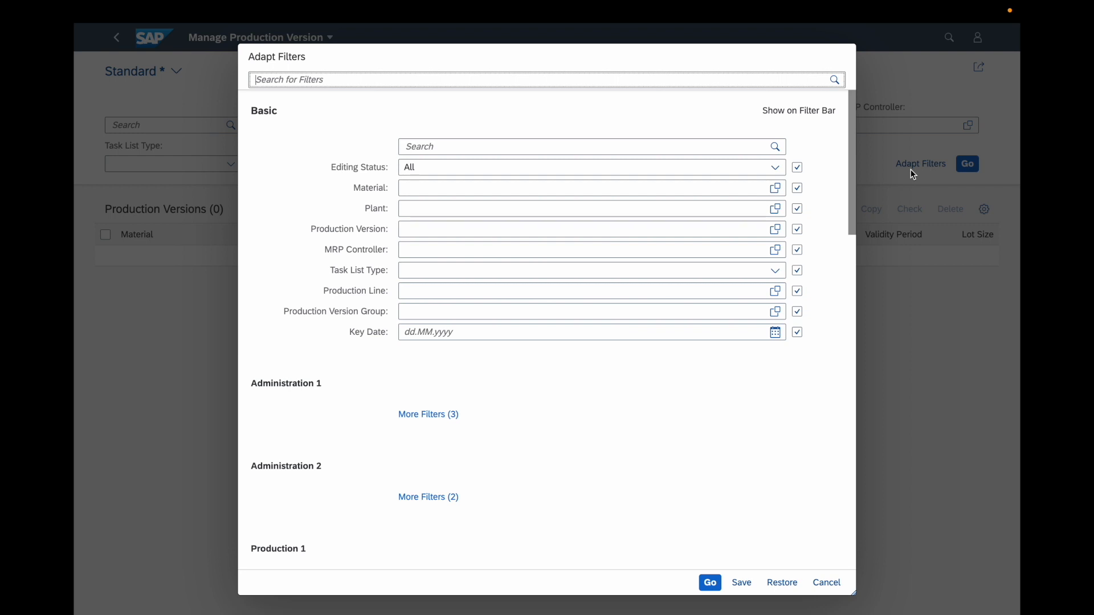
left_click(822, 580)
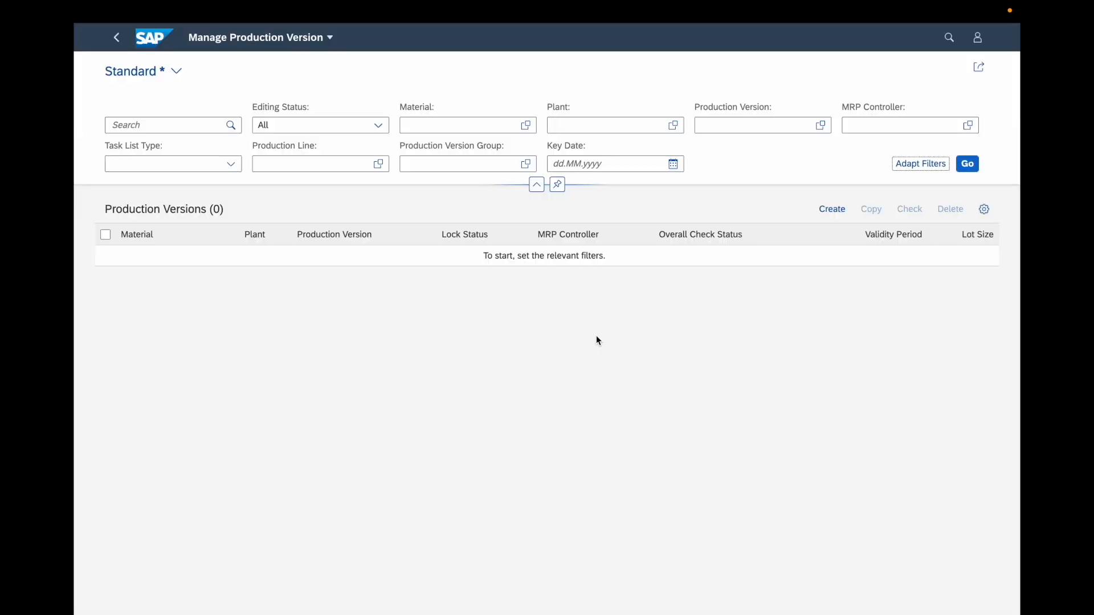
Step: Filter by material GLASS JAR N98 and list its production versions
left_click(449, 123)
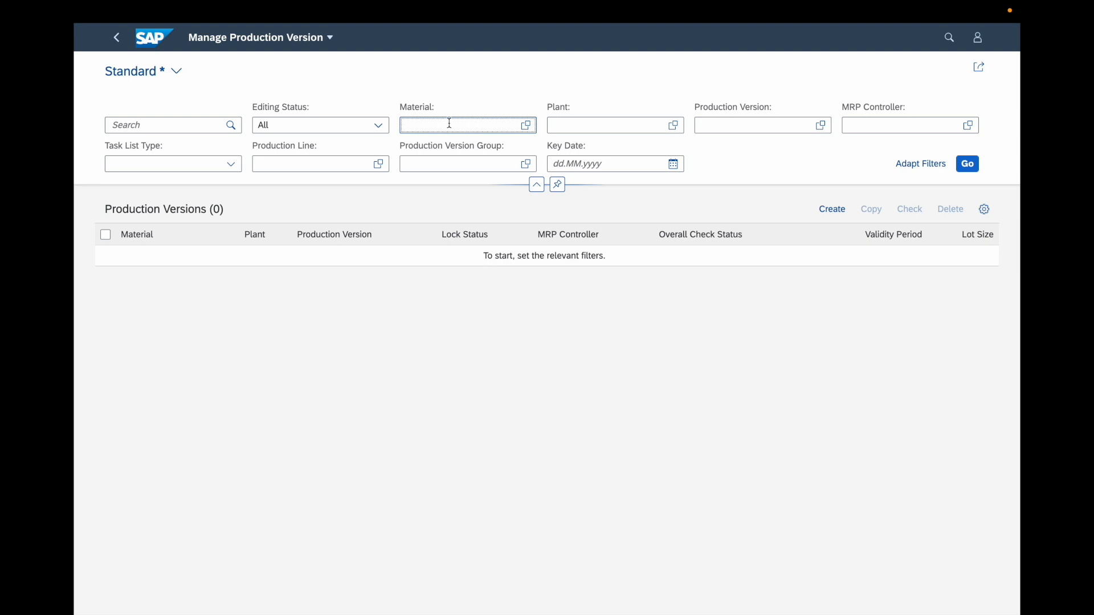
type("gLASS BOTTLE X1")
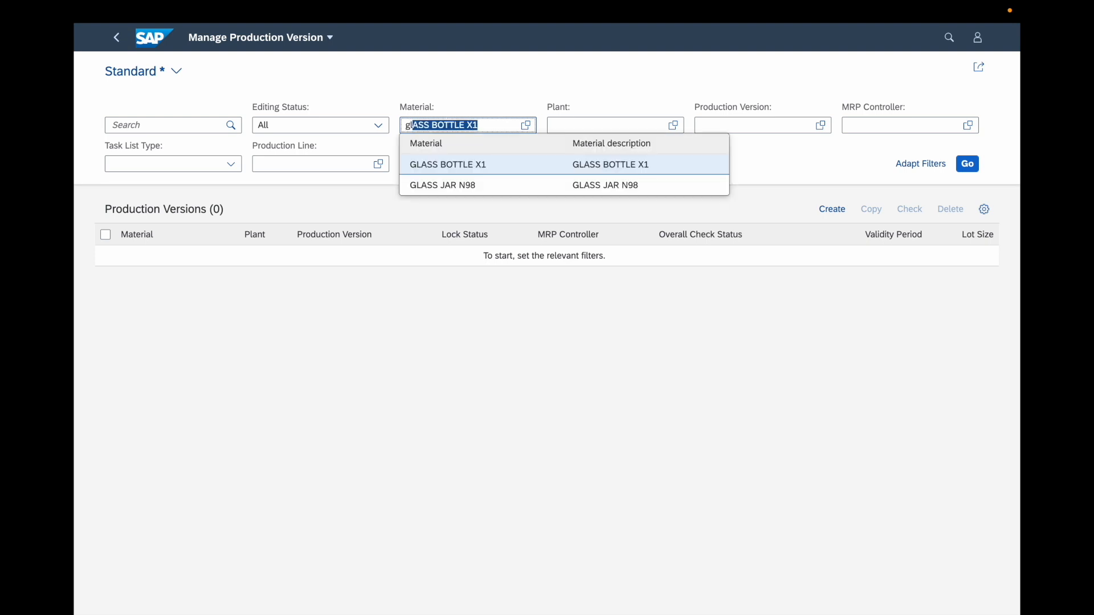
left_click(463, 187)
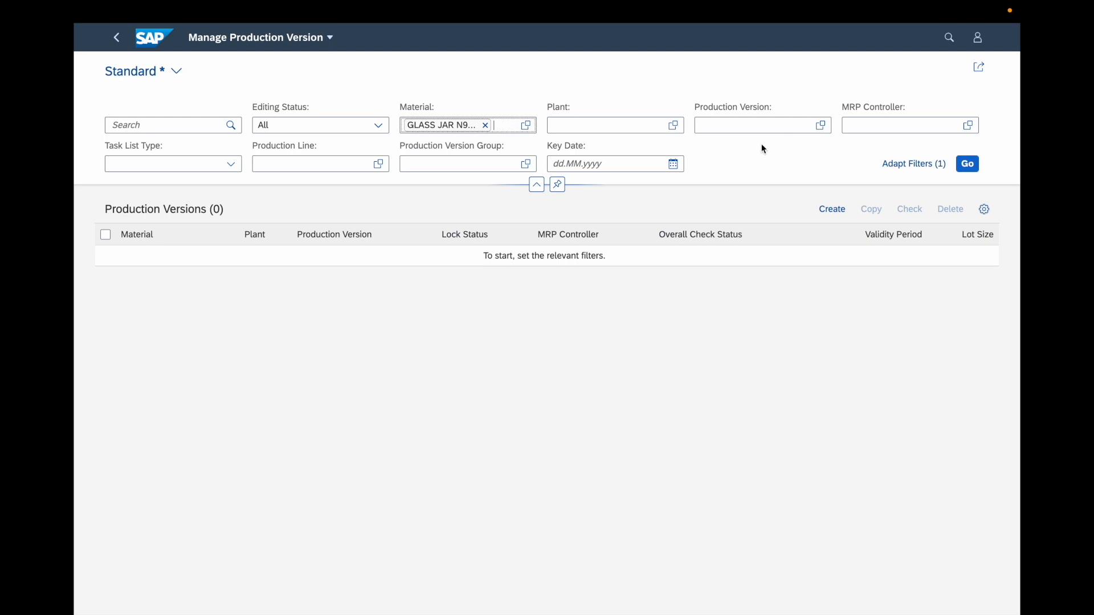
left_click(537, 185)
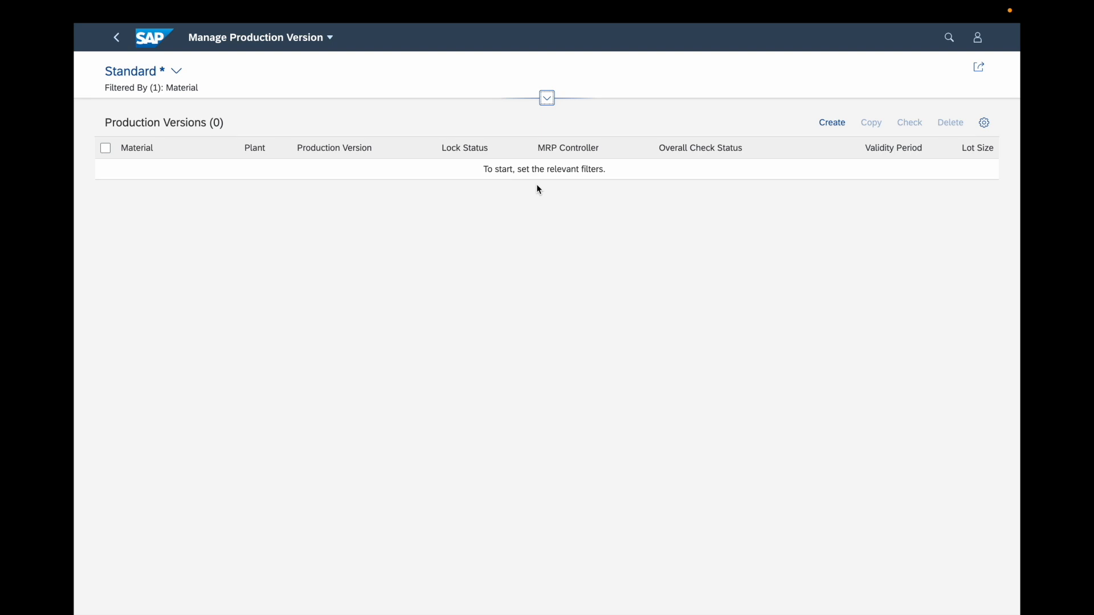
left_click(547, 98)
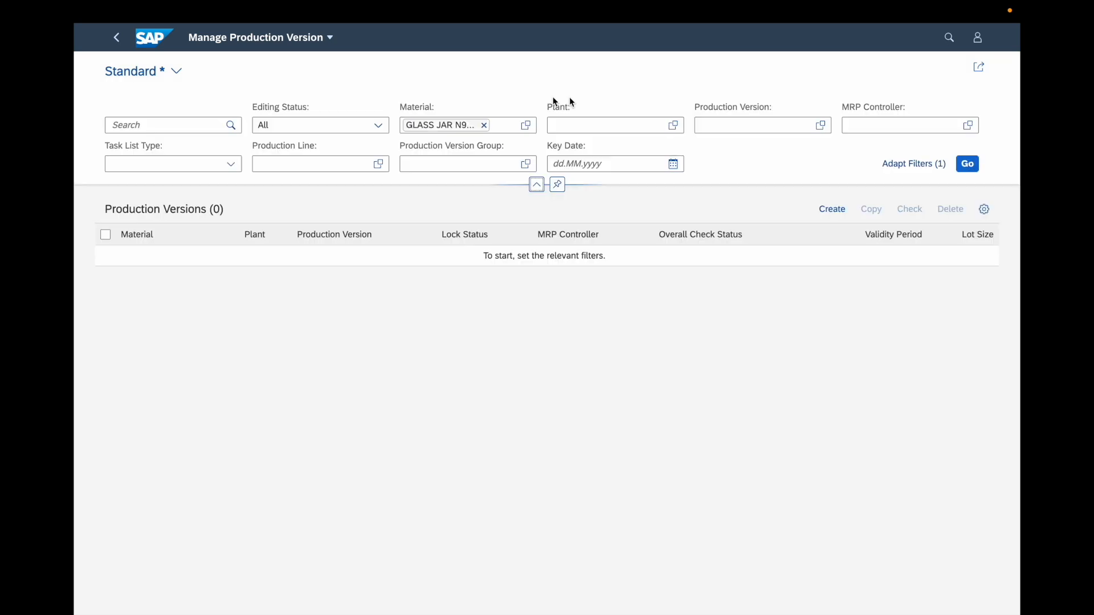
left_click(967, 165)
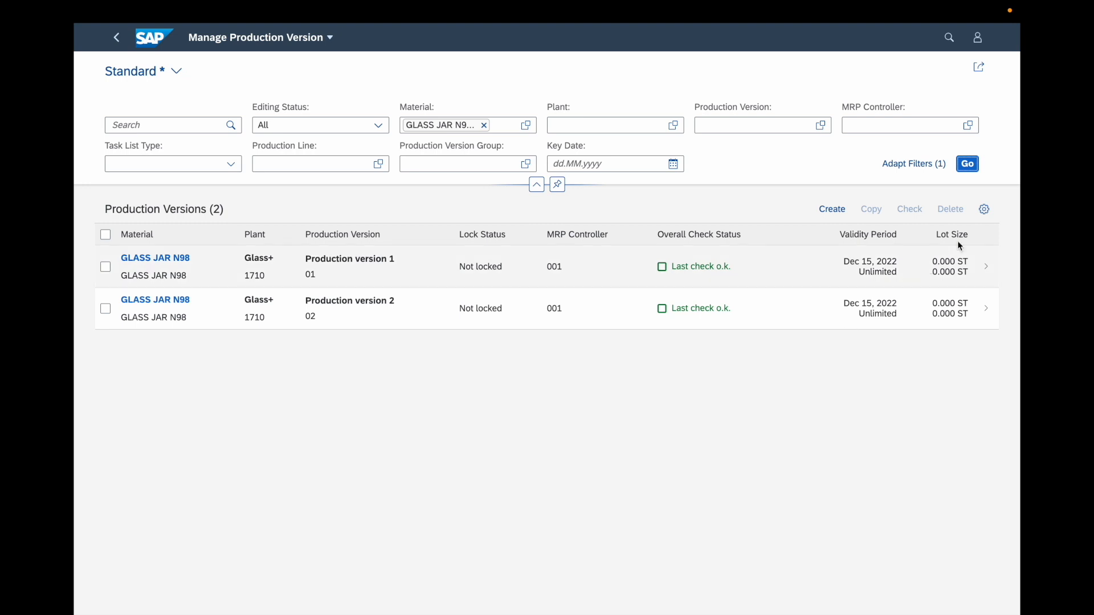
Step: Review the column, sort and group settings of the production versions table and close them without changes
left_click(984, 209)
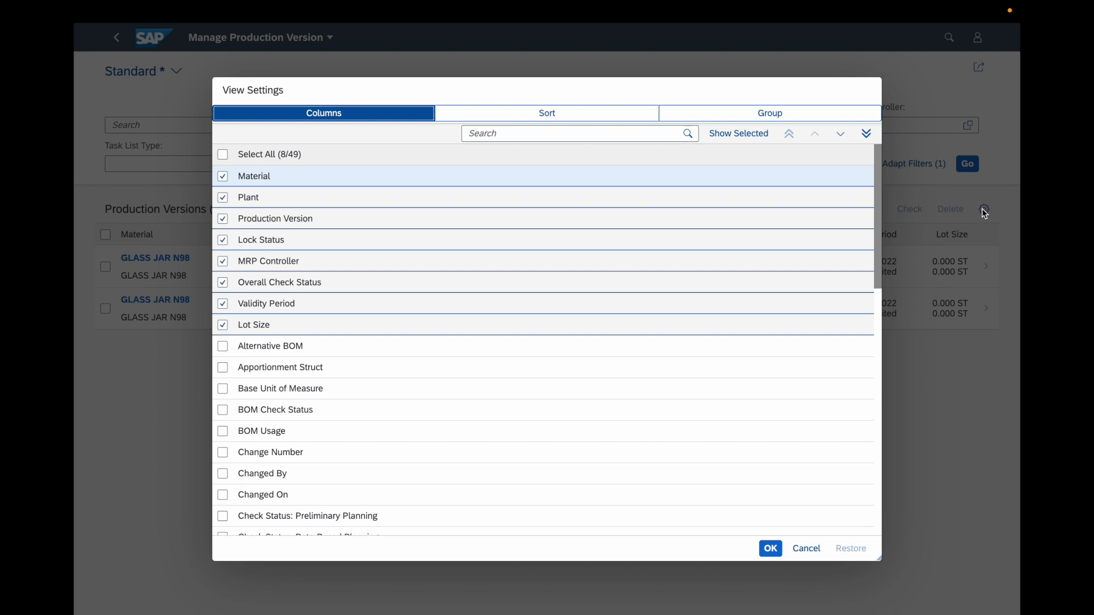
left_click(592, 113)
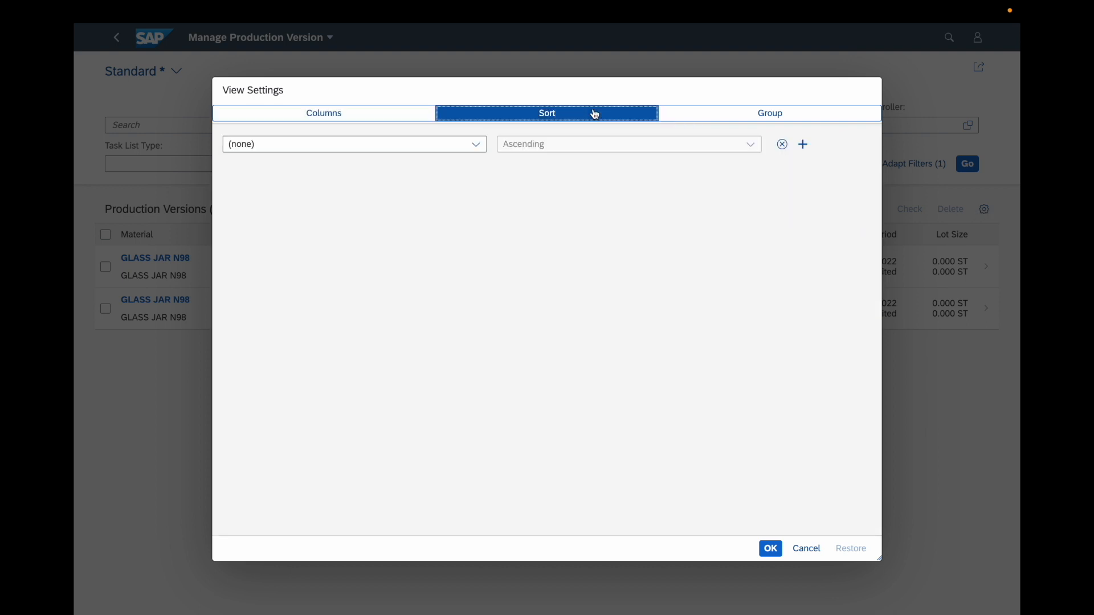
left_click(732, 113)
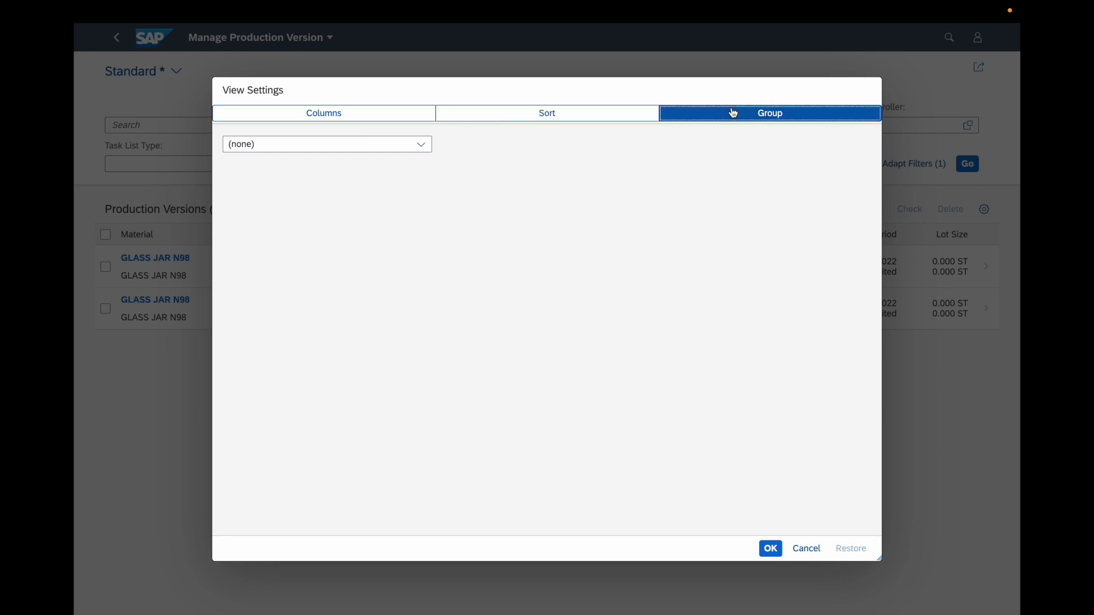
left_click(807, 549)
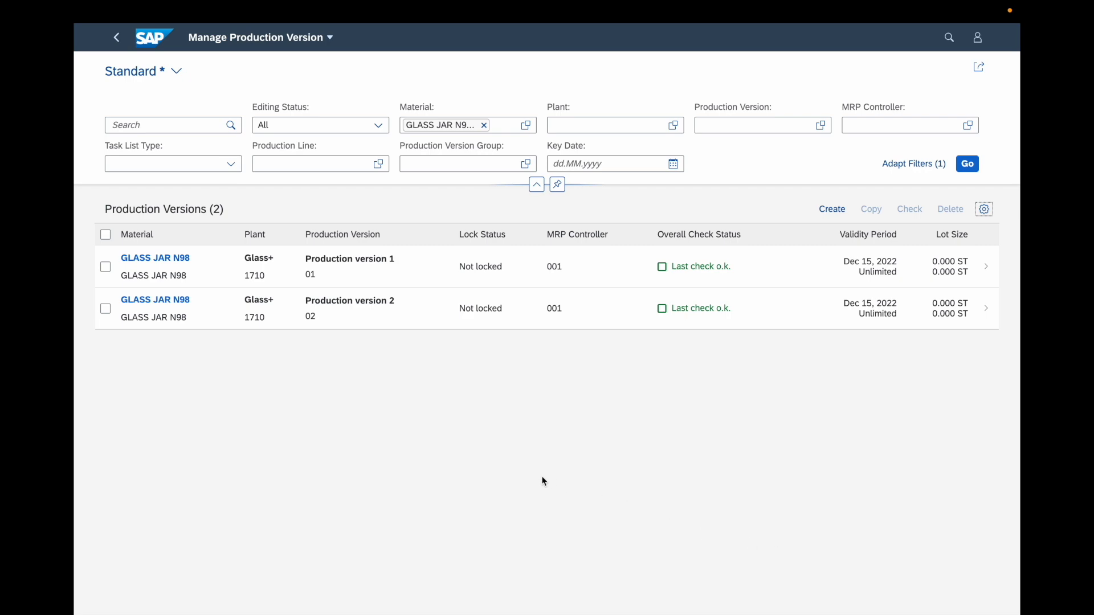
Step: Open production version 01 of GLASS JAR N98 and examine its header data and selection criteria, including material, plant and validity dates
left_click(202, 279)
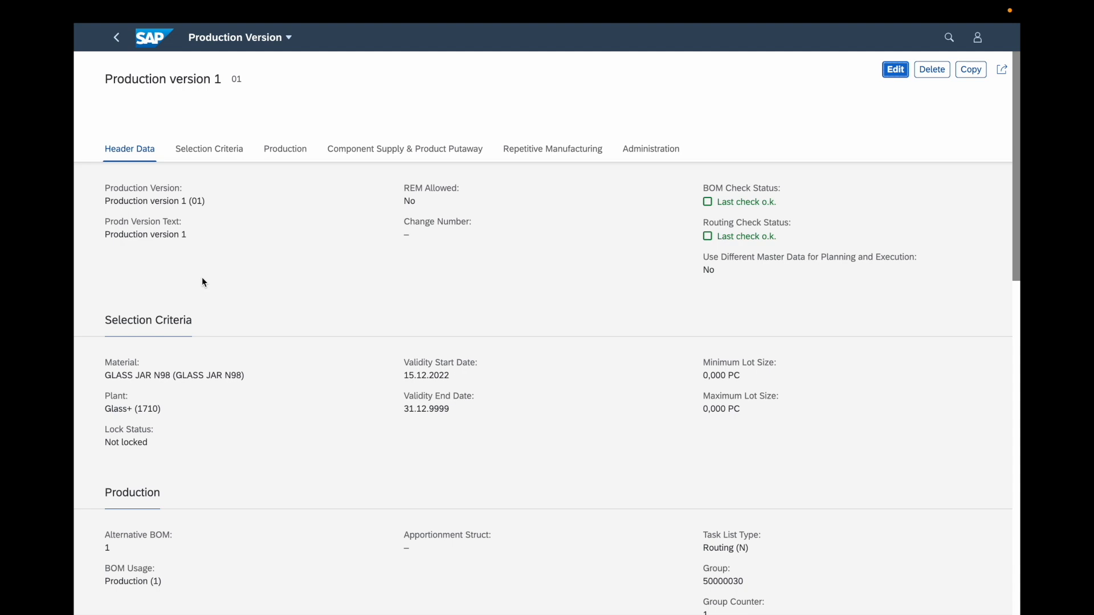
scroll(308, 338, "down", 3)
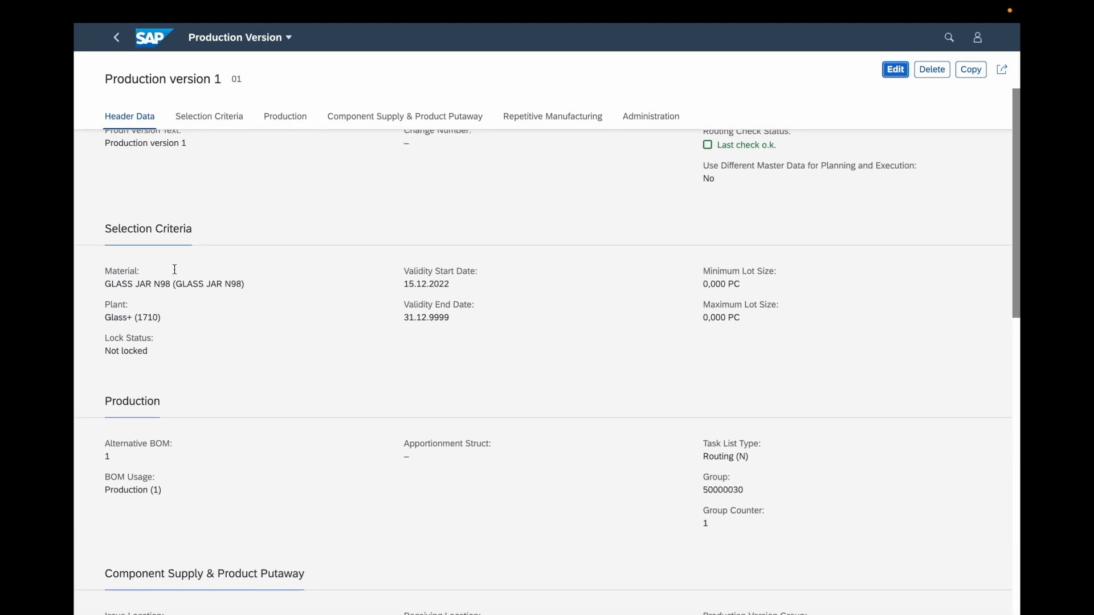
left_click_drag(106, 284, 212, 289)
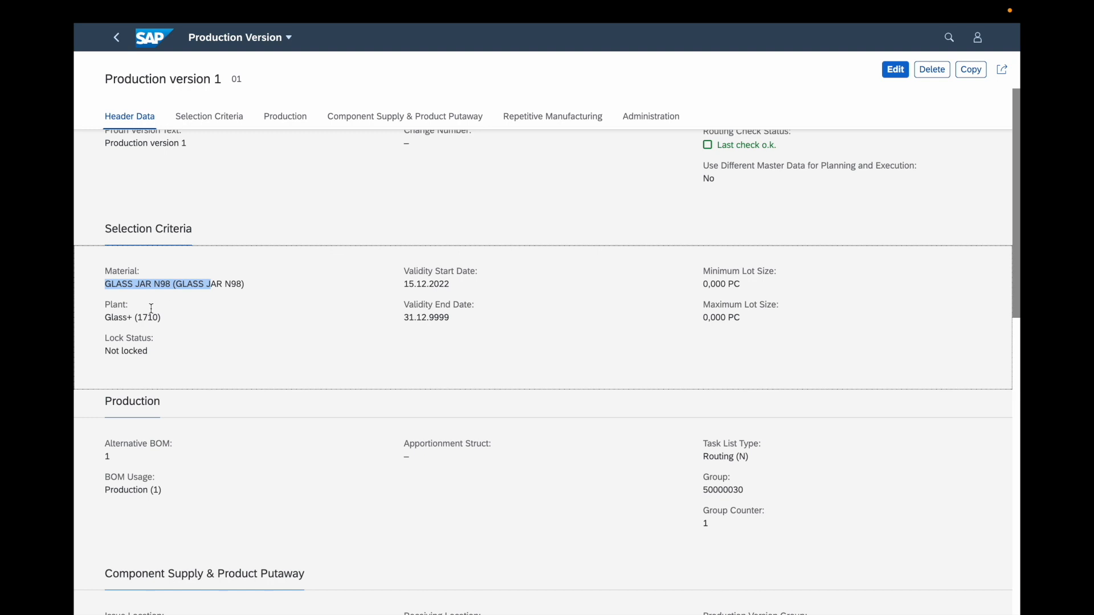
left_click(519, 359)
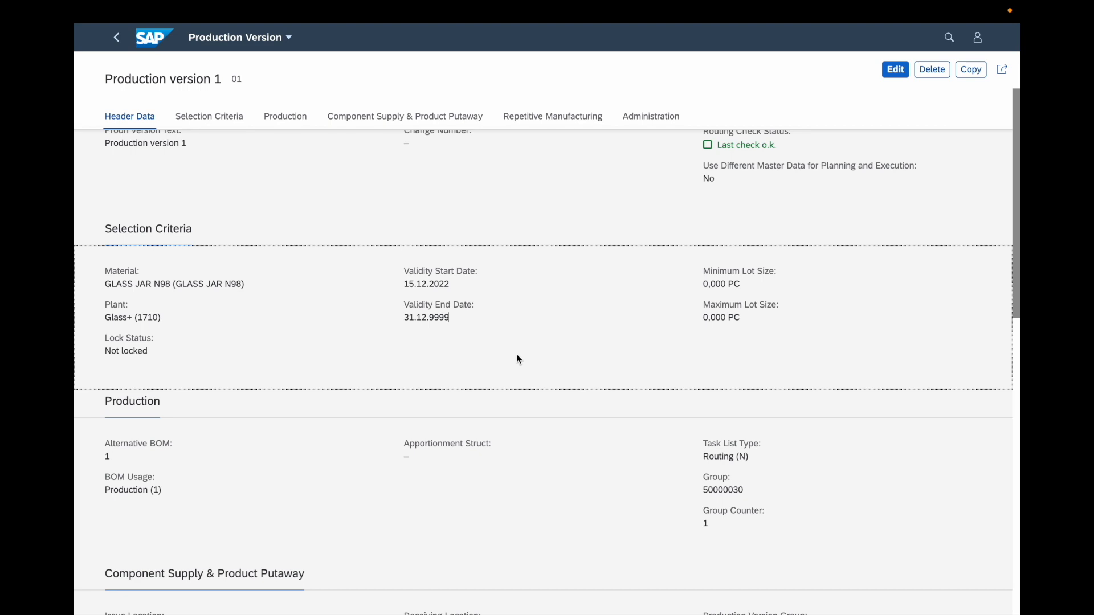
Step: Examine the BOM, routing group, component supply, repetitive manufacturing and administration data of production version 01, and return to the list
scroll(516, 353, "down", 3)
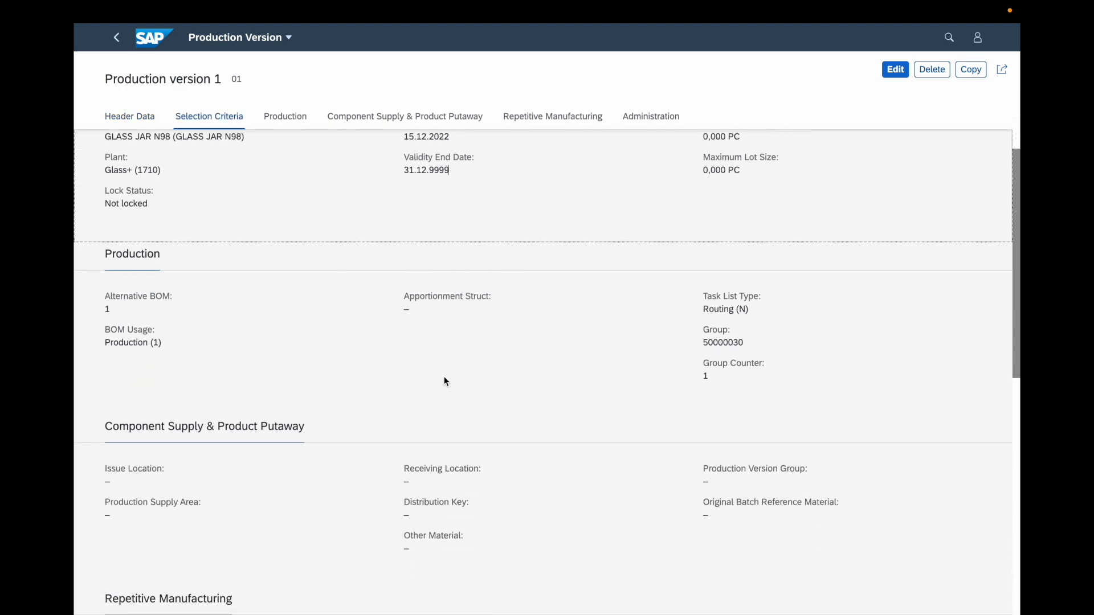
left_click_drag(704, 342, 766, 345)
left_click(766, 344)
left_click_drag(188, 362, 106, 328)
left_click(155, 361)
scroll(155, 361, "down", 3)
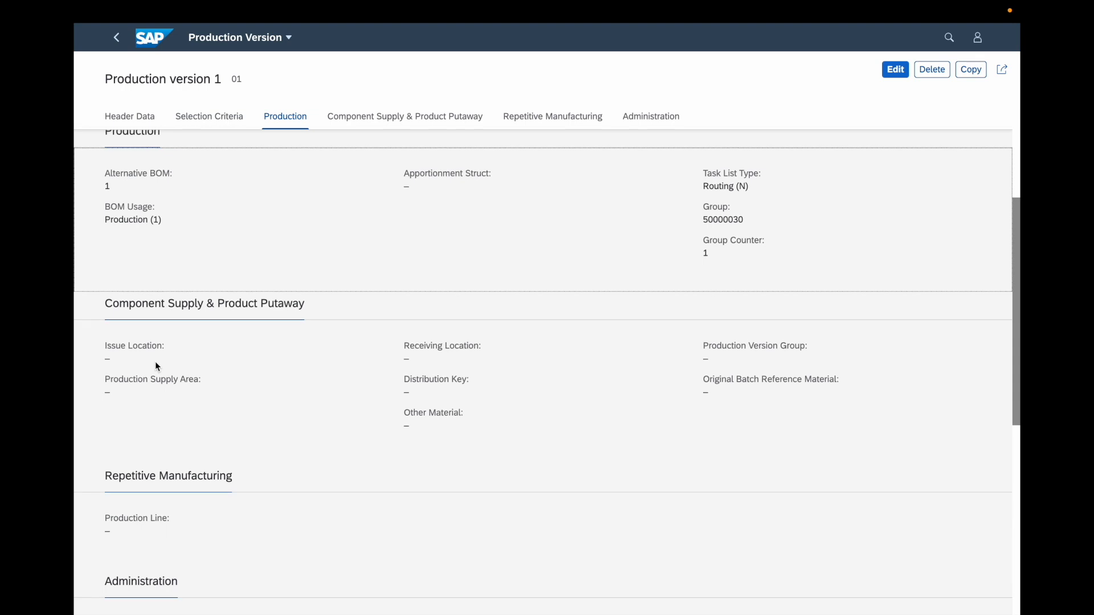
scroll(484, 412, "down", 4)
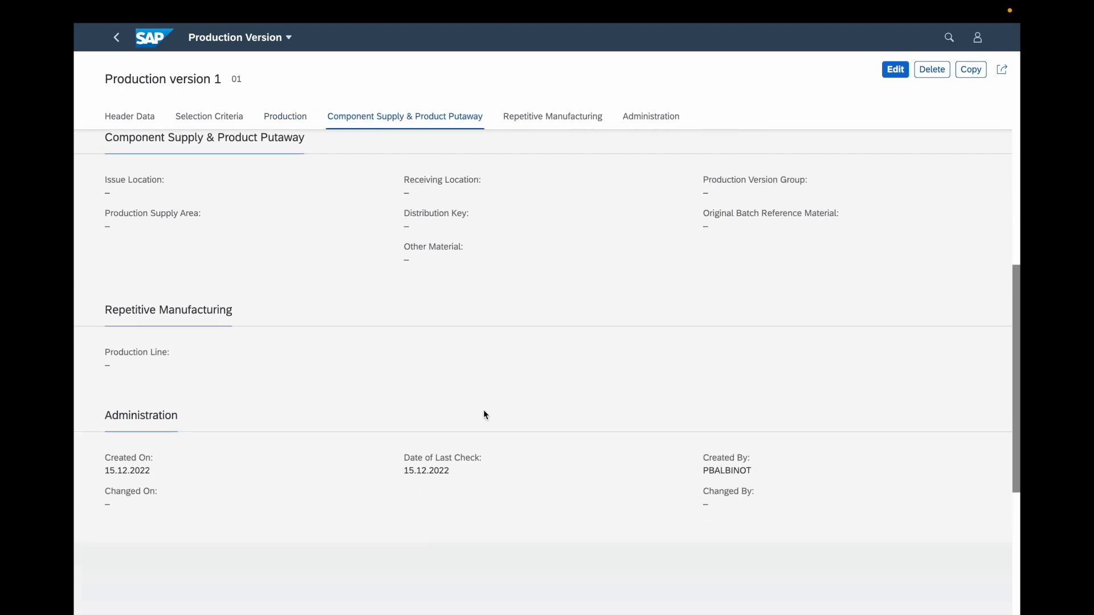
scroll(432, 391, "down", 2)
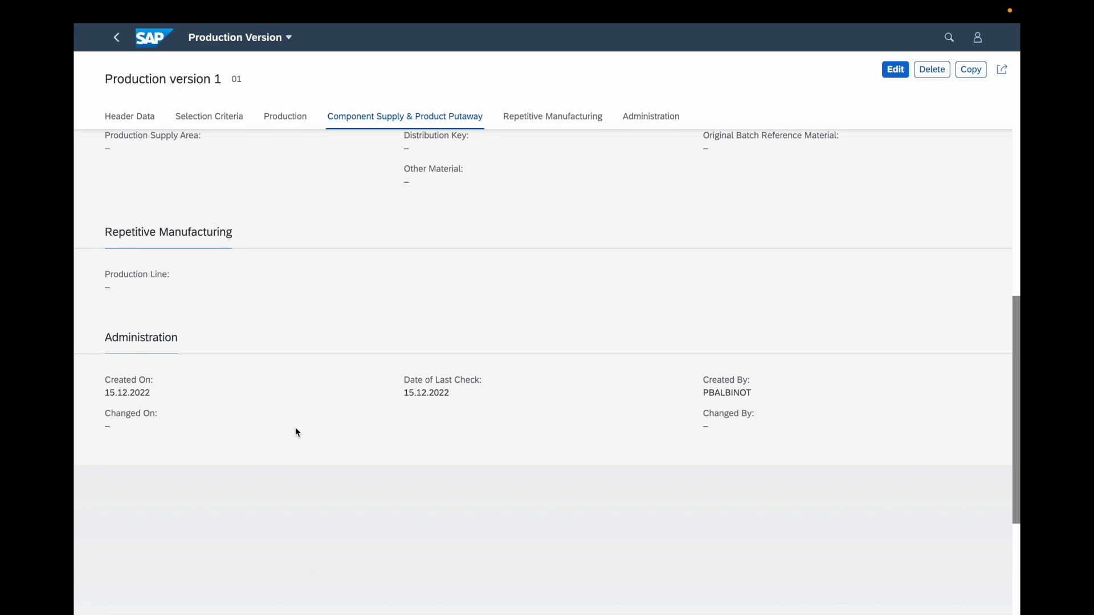
scroll(667, 373, "up", 10)
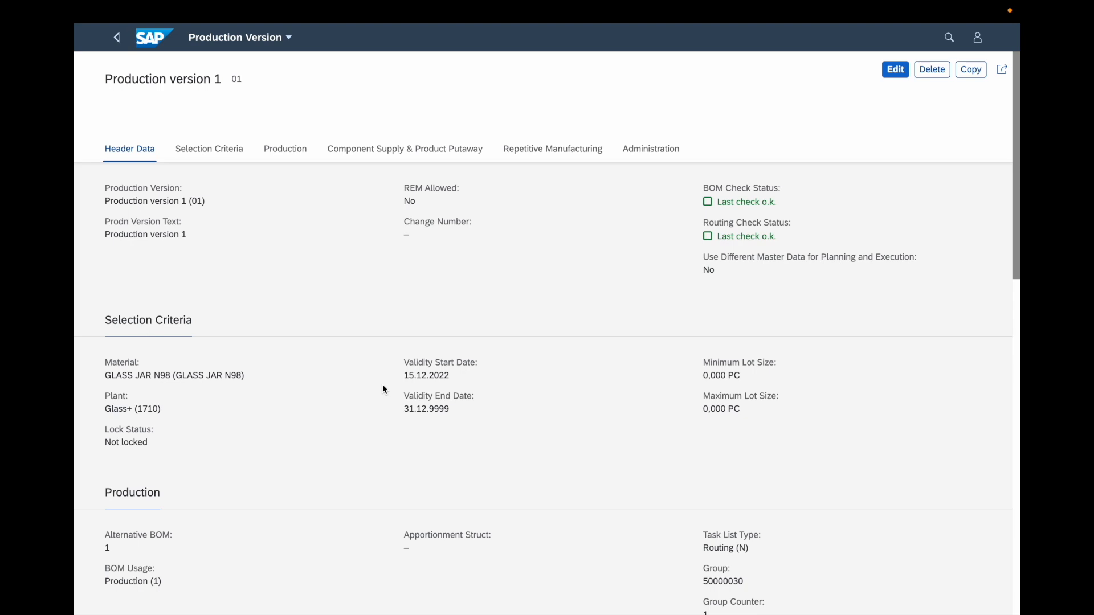
left_click(116, 38)
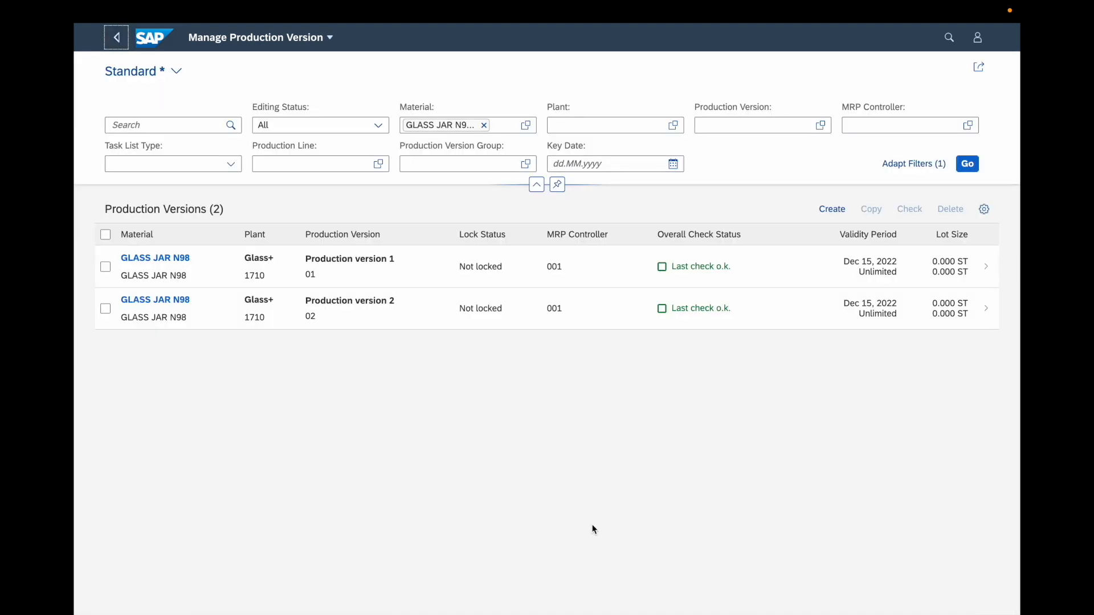